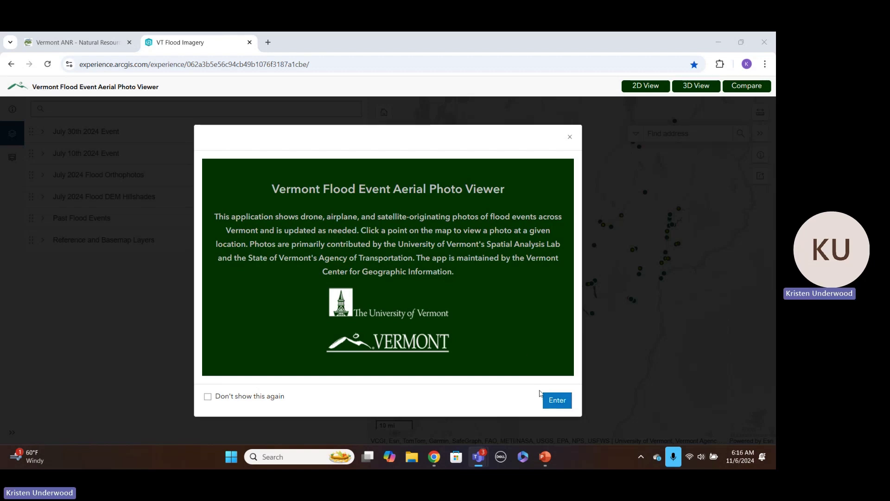
Step: Dismiss the welcome notice to enter the Vermont Flood Event Aerial Photo Viewer
click(556, 399)
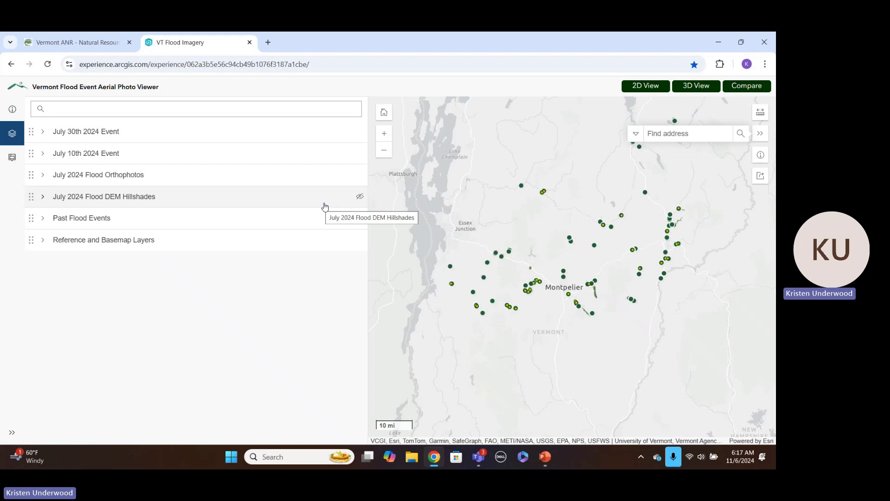
Step: Compare the map with the July 10th 2024 Event layer hidden and shown, leaving the layer visible
click(280, 154)
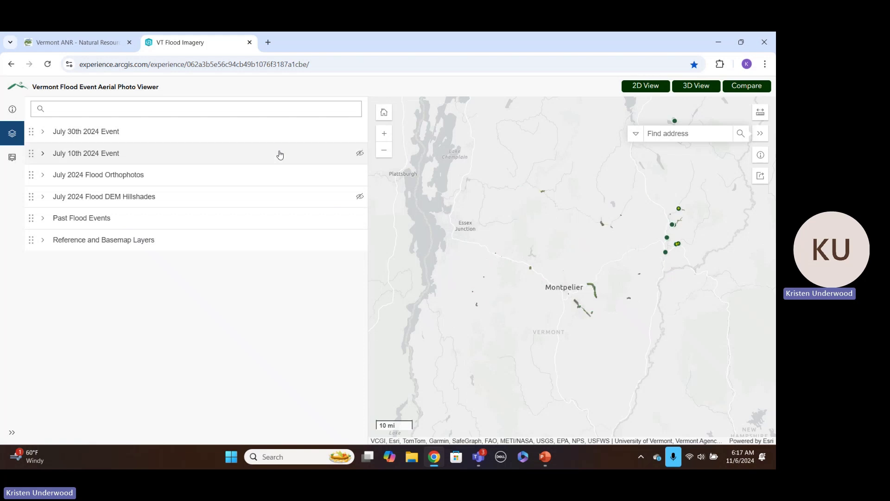
click(280, 155)
click(280, 155)
click(280, 154)
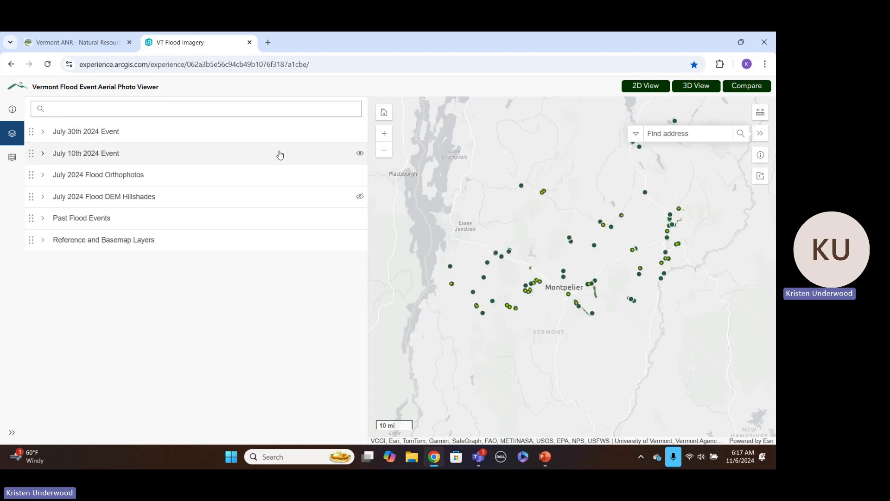
click(280, 154)
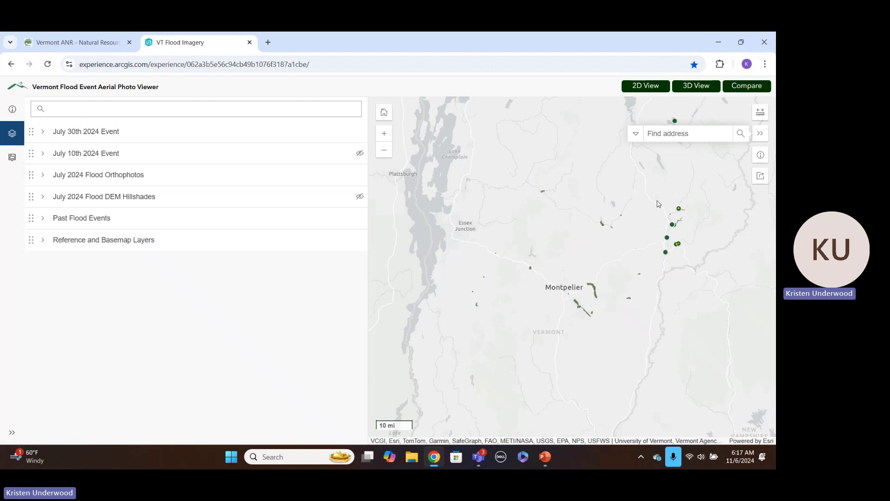
click(221, 154)
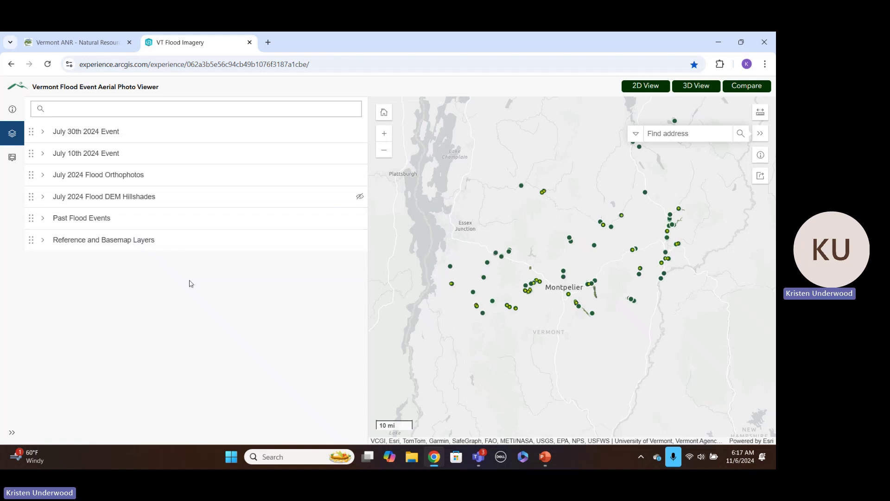
Step: Find Hardwick on the map and examine its July 2024 orthophoto and the photo points along the river at close range
drag(543, 229, 423, 237)
click(388, 137)
click(389, 138)
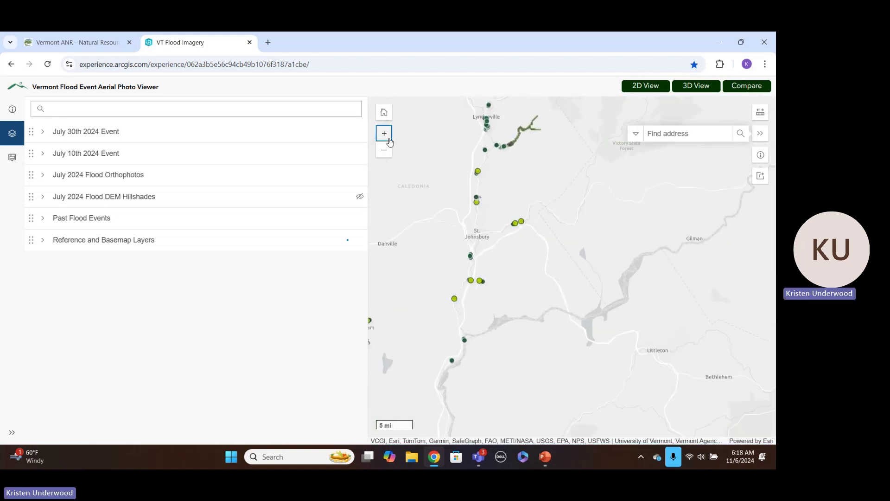
drag(415, 167, 604, 196)
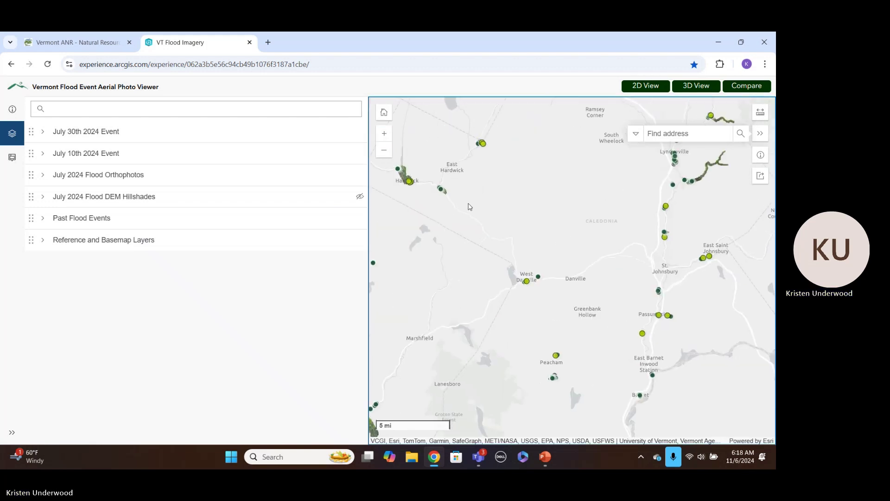
drag(404, 148, 464, 157)
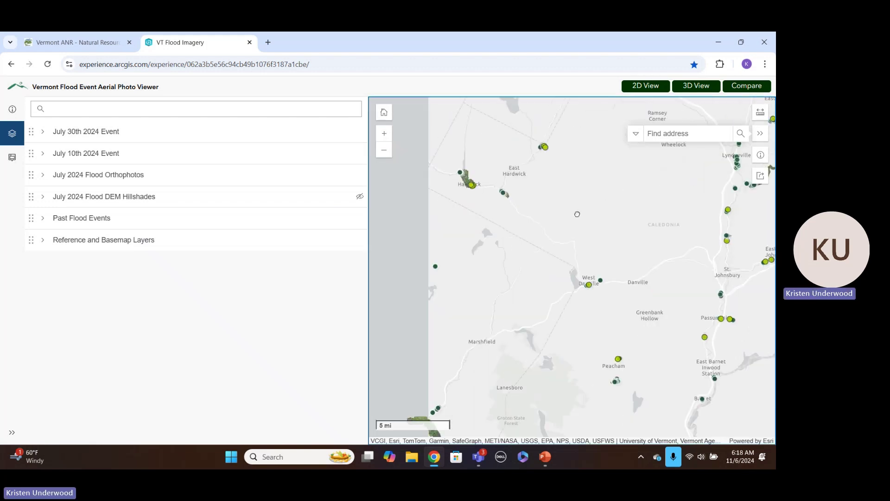
click(390, 138)
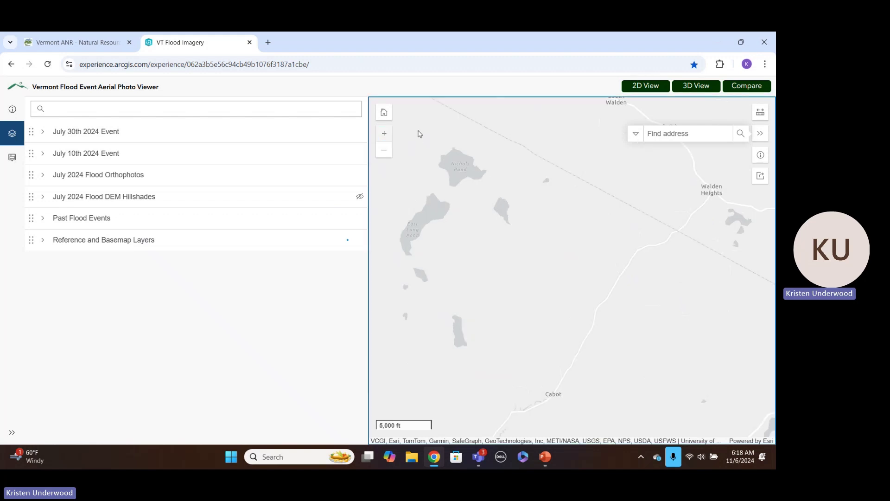
scroll(417, 133, up, 1)
drag(457, 255, 498, 345)
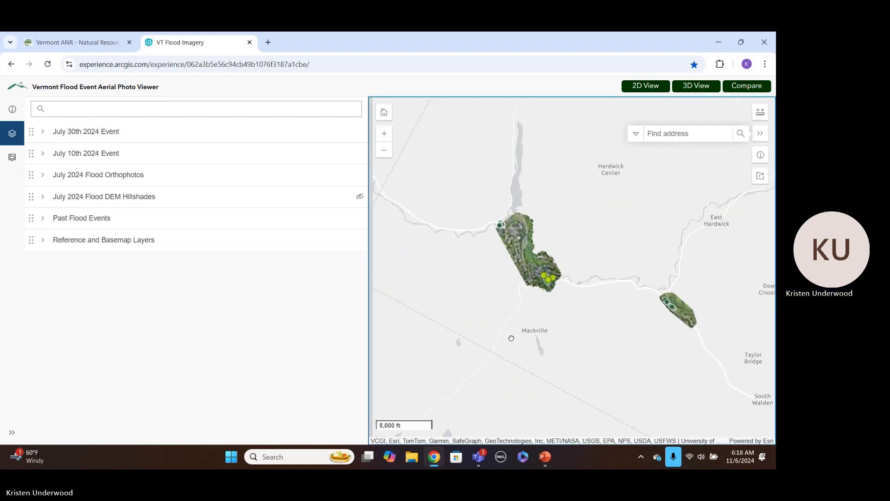
click(385, 134)
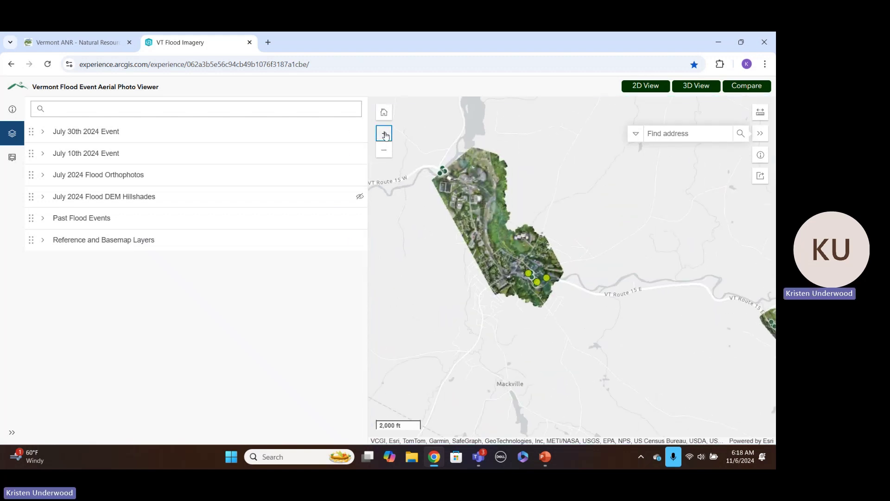
click(385, 135)
click(384, 135)
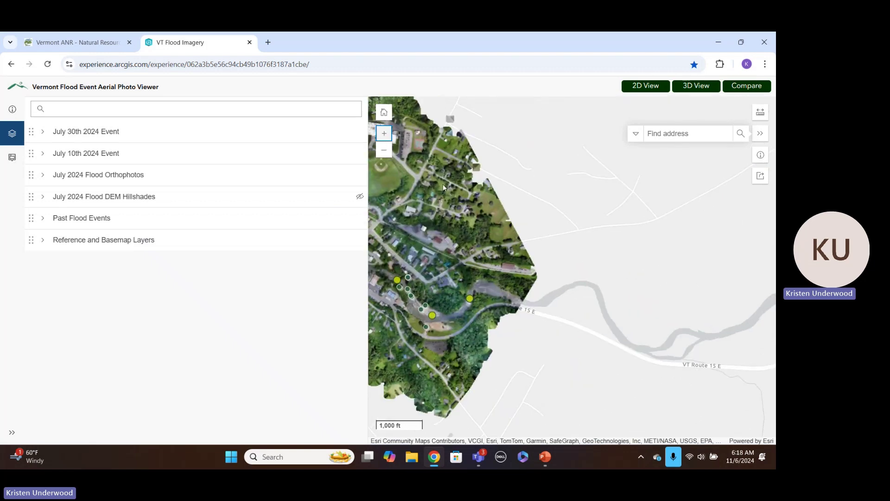
drag(595, 227, 671, 212)
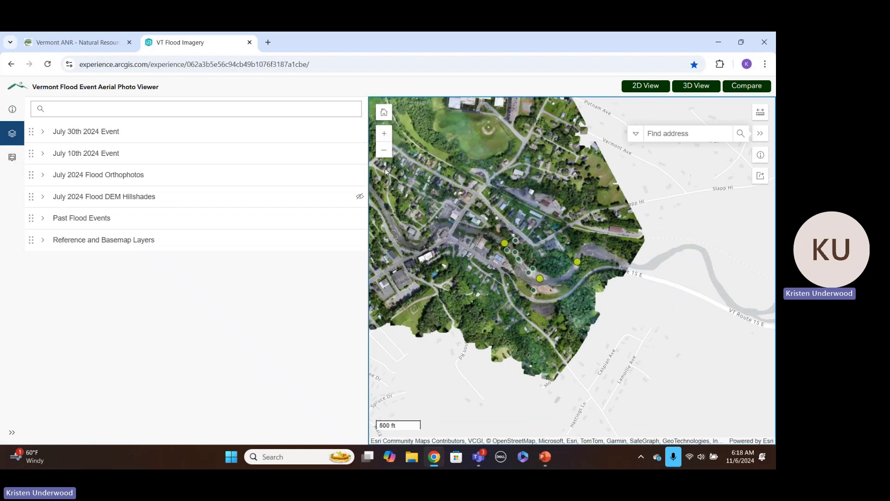
Step: Hide the July 2024 Flood Orthophotos layer around the photo points on the Hardwick river bend
click(158, 177)
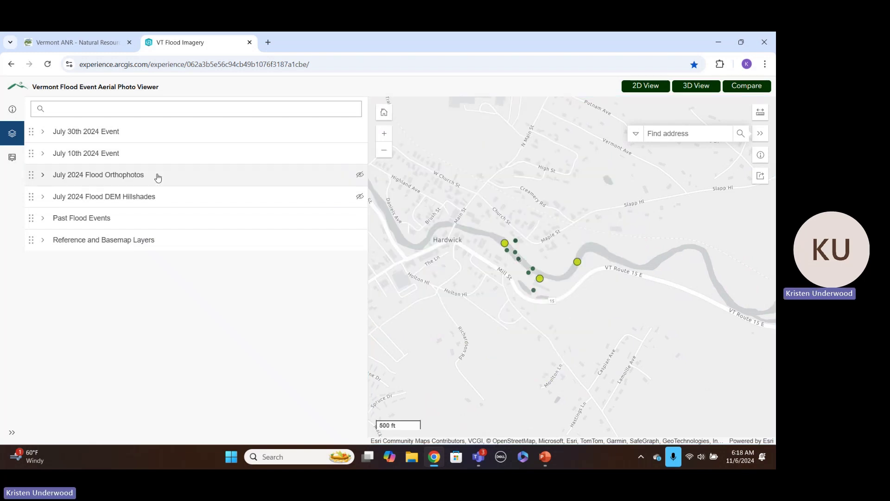
click(384, 134)
drag(521, 250, 610, 235)
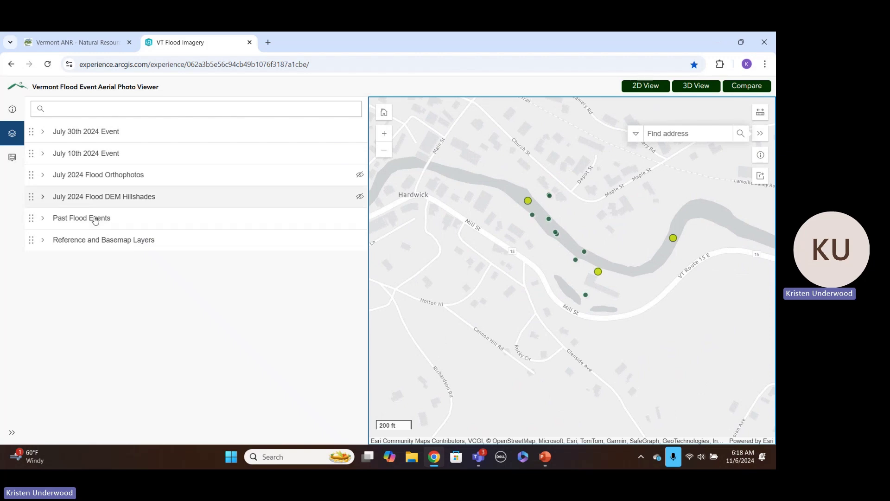
Step: Show the Buildings layer from Reference and Basemap Layers and briefly preview Contours, leaving Contours hidden
click(43, 241)
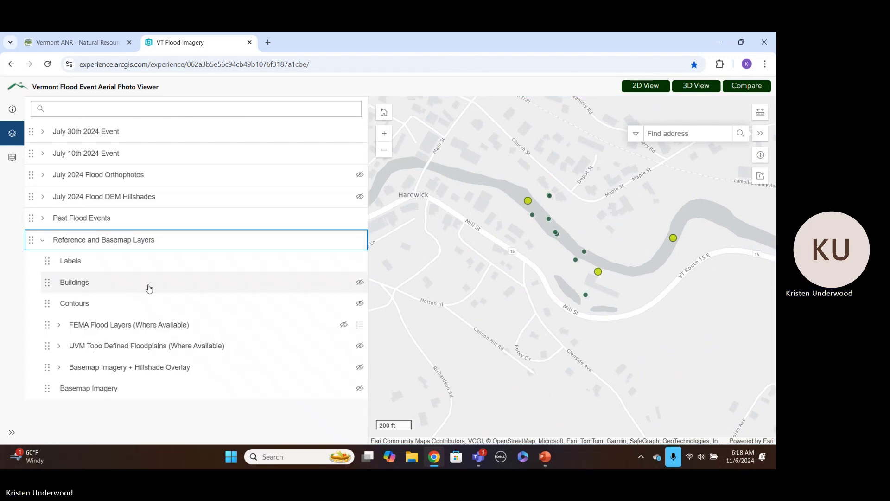
click(159, 268)
click(159, 269)
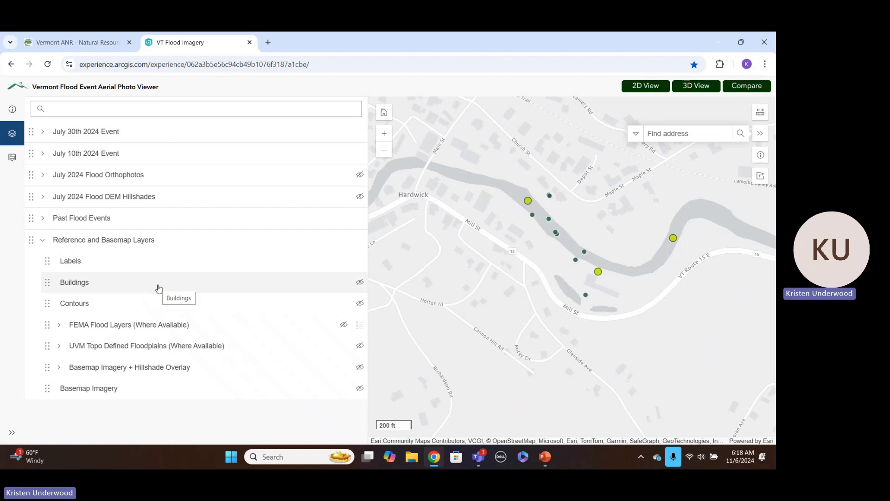
click(158, 288)
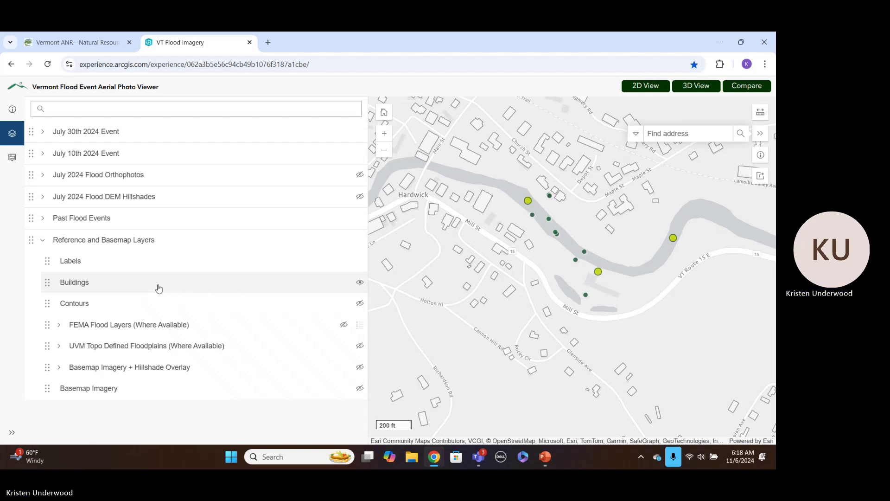
click(165, 303)
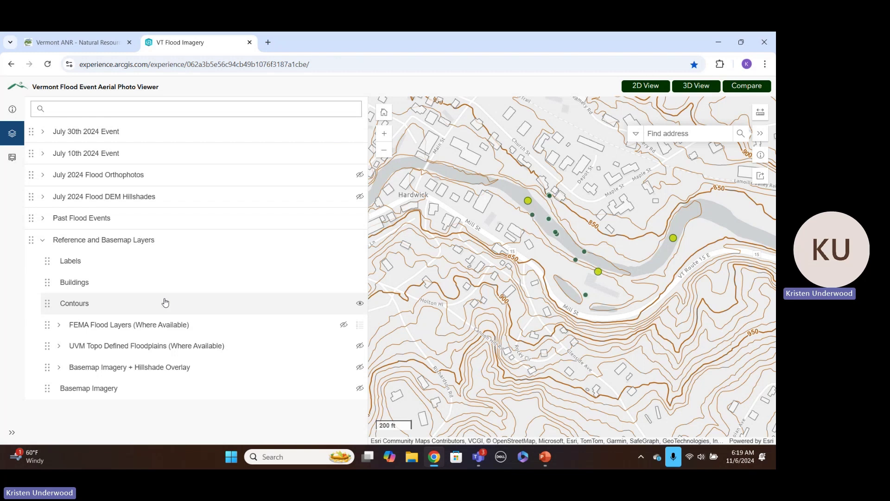
click(166, 302)
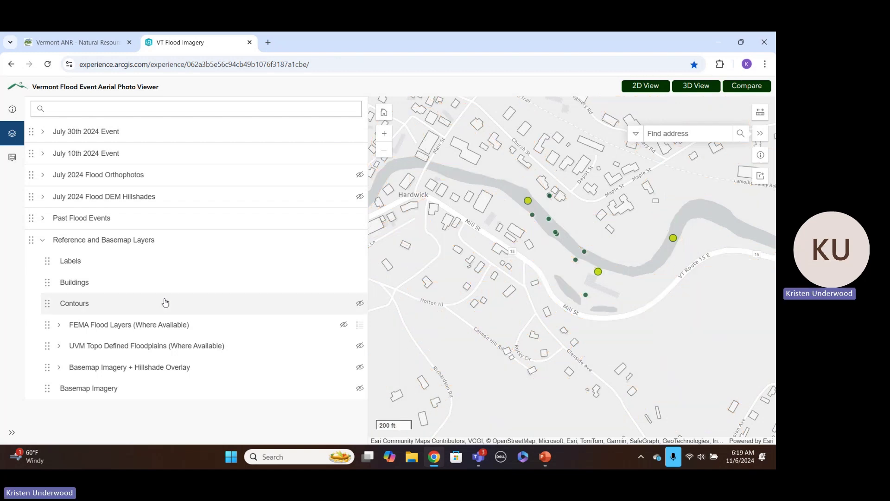
Step: Show the UVM Topo Defined Floodplains overlay and switch to PowerPoint to consult the flood zone legend on slide 51
click(172, 347)
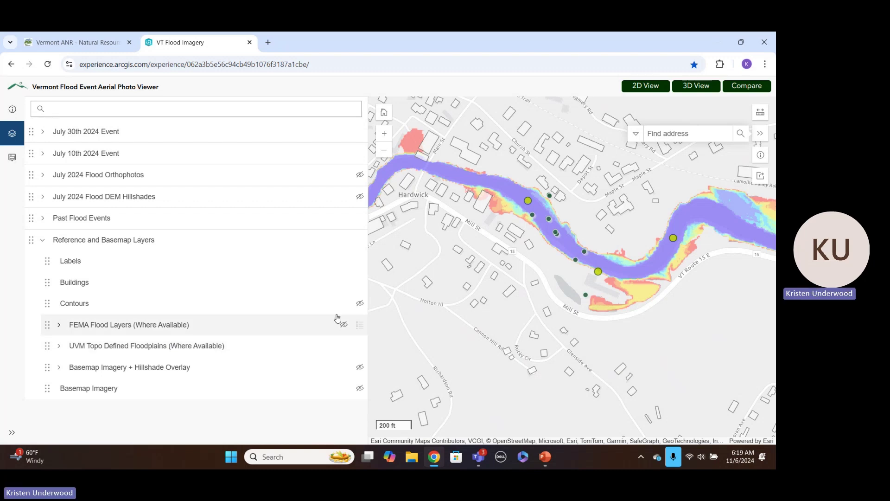
click(546, 460)
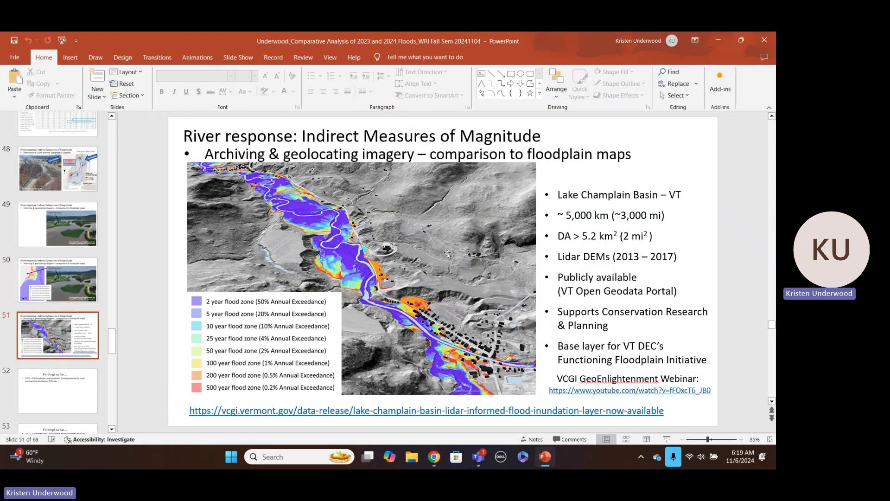
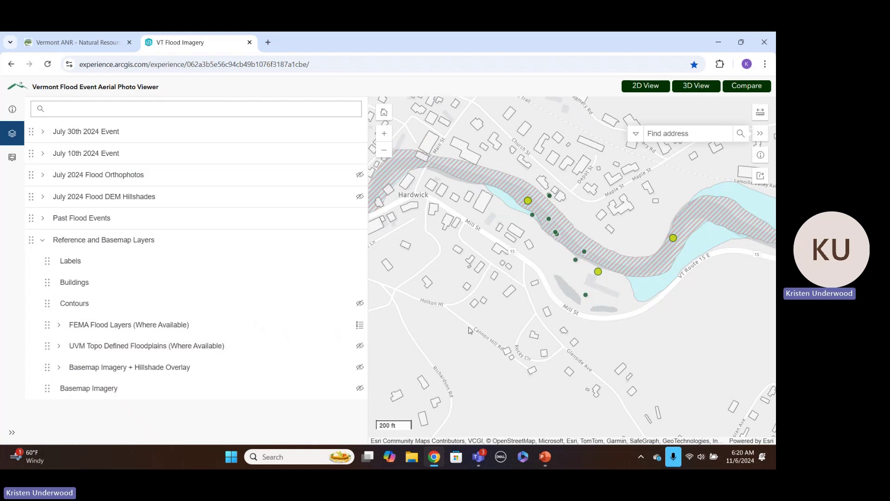
Step: Inspect the attributes of the FEMA floodway and the adjoining flood zone beside VT Route 15 E, and return to the layer list
click(613, 259)
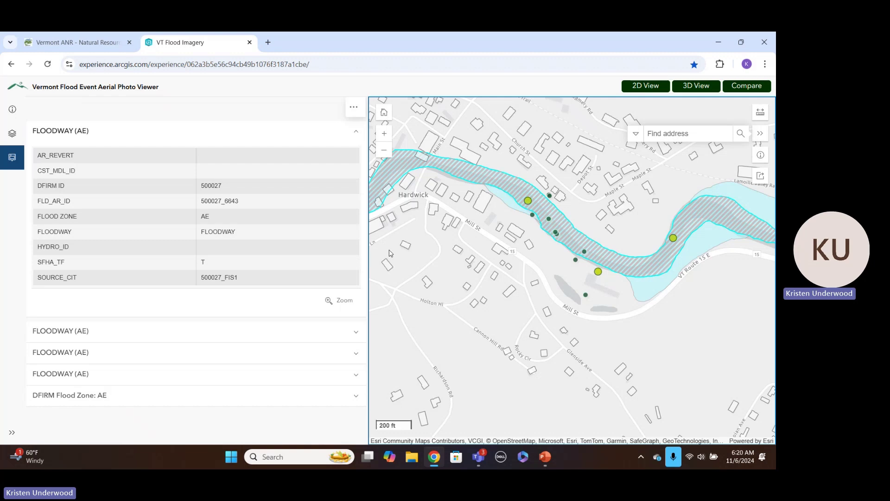
click(652, 288)
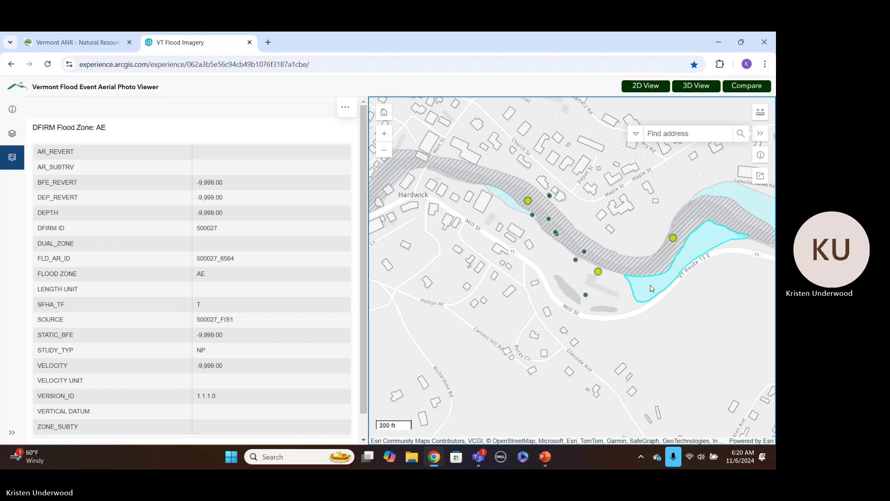
click(12, 135)
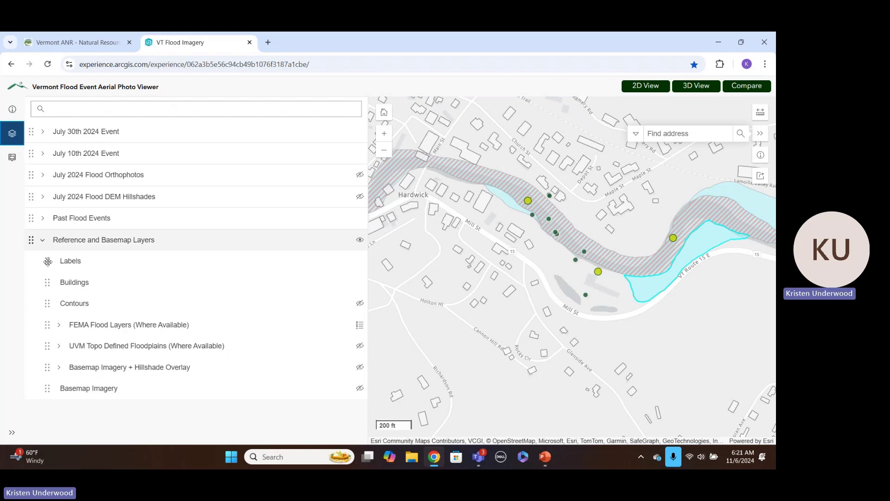
Step: Turn on Basemap Imagery and frame the red-roofed building beside the river bend in Hardwick
click(100, 392)
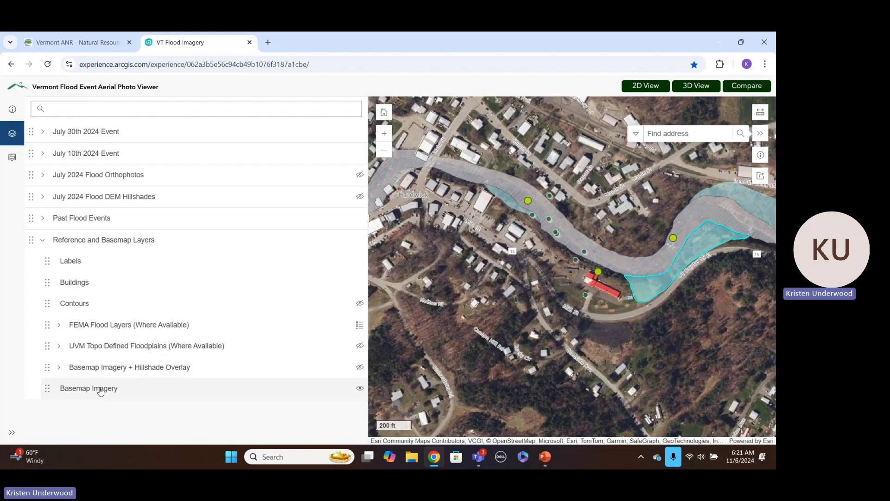
click(384, 134)
drag(508, 251, 432, 256)
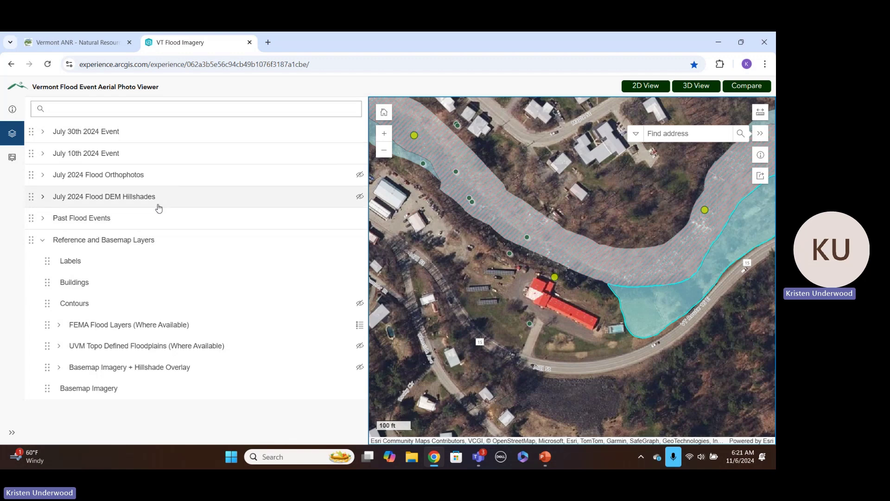
Step: From Past Flood Events, preview Photos (July 2023) and hide it again, and show Ortho Photos (July 2023)
click(43, 218)
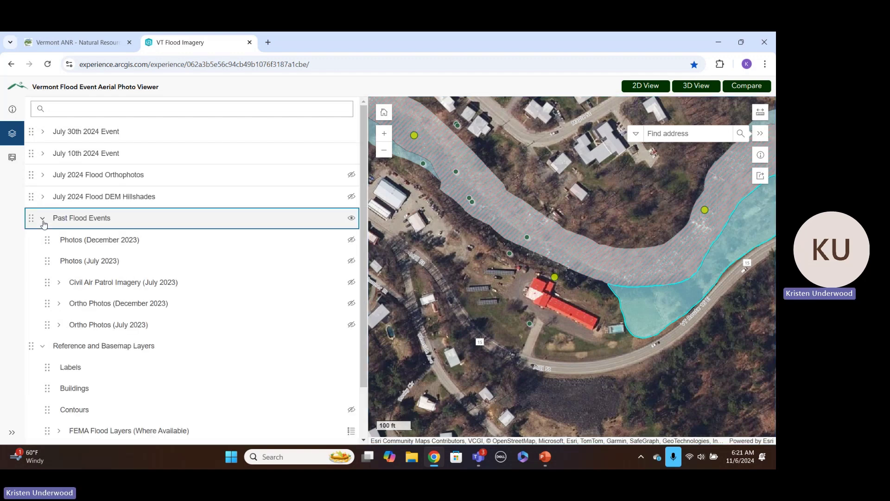
click(102, 263)
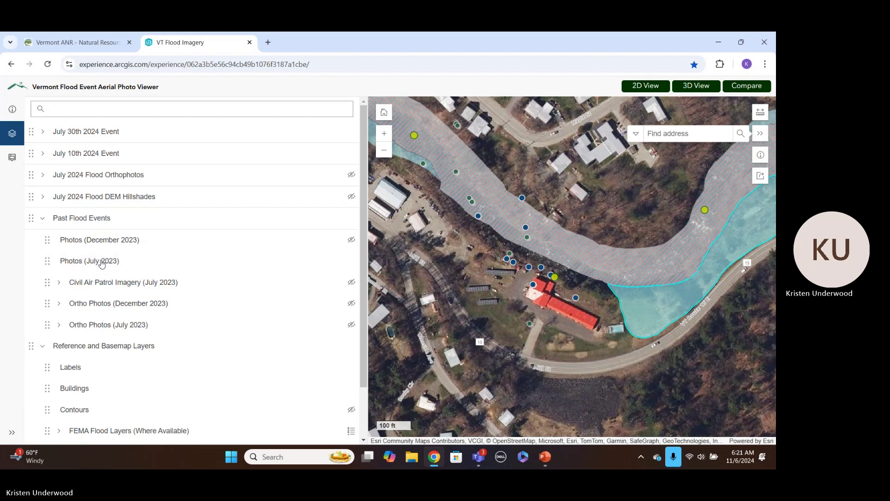
click(102, 263)
click(108, 327)
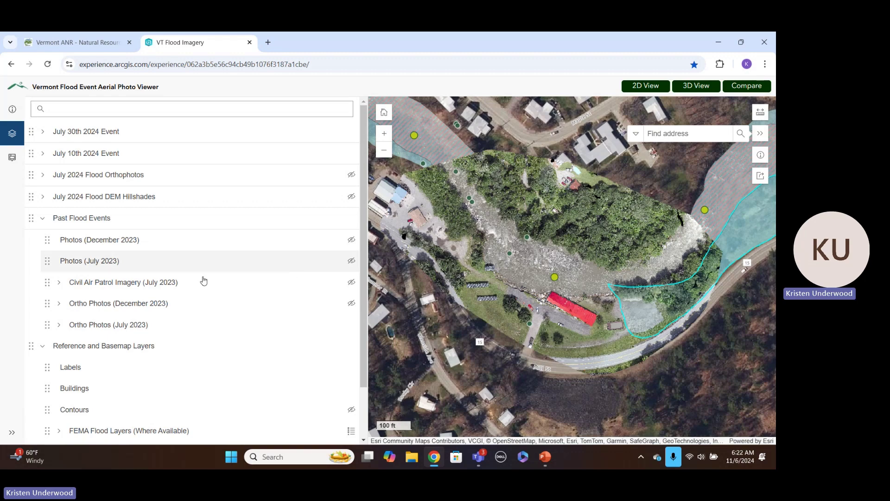
Step: Hide the July 10th 2024 Event layer and show the Photos (July 2023) points in its place
click(201, 163)
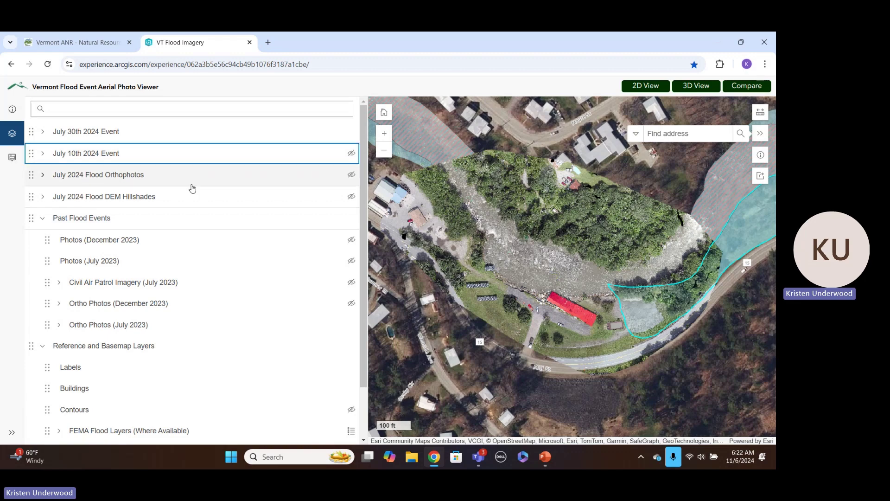
click(171, 263)
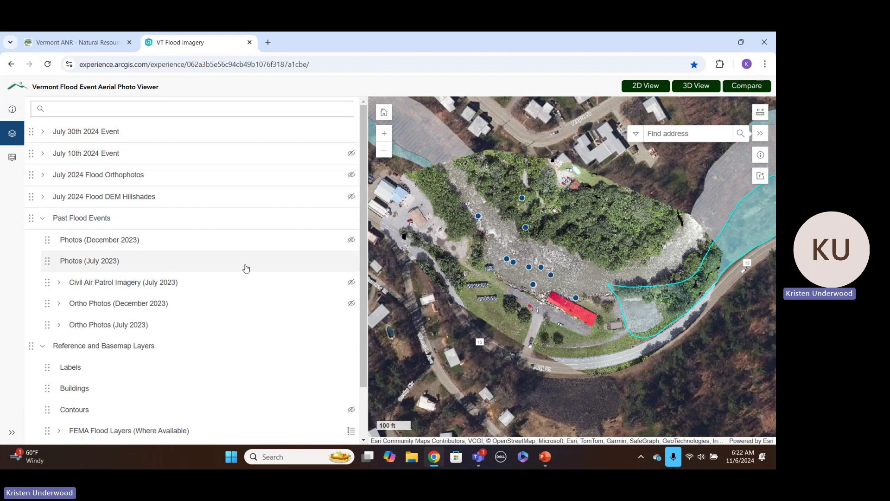
Step: View the flood photo at the westernmost July 2023 point in the river and return to the layer list
click(479, 217)
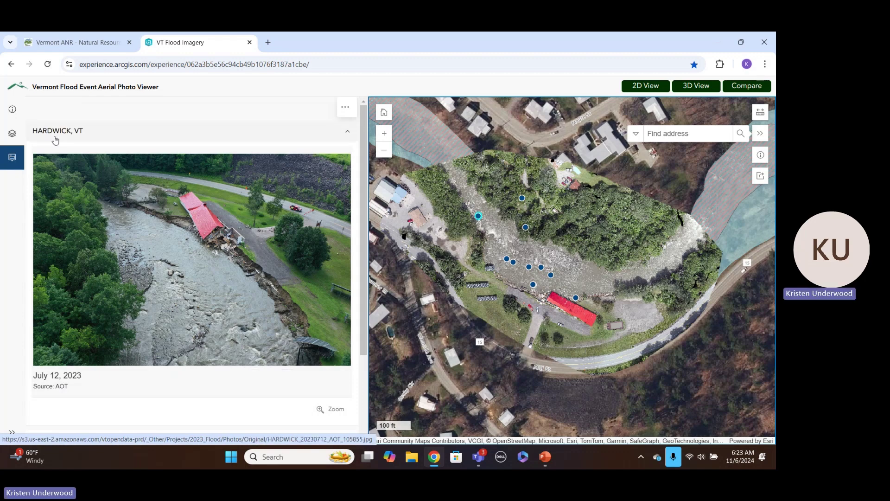
click(10, 135)
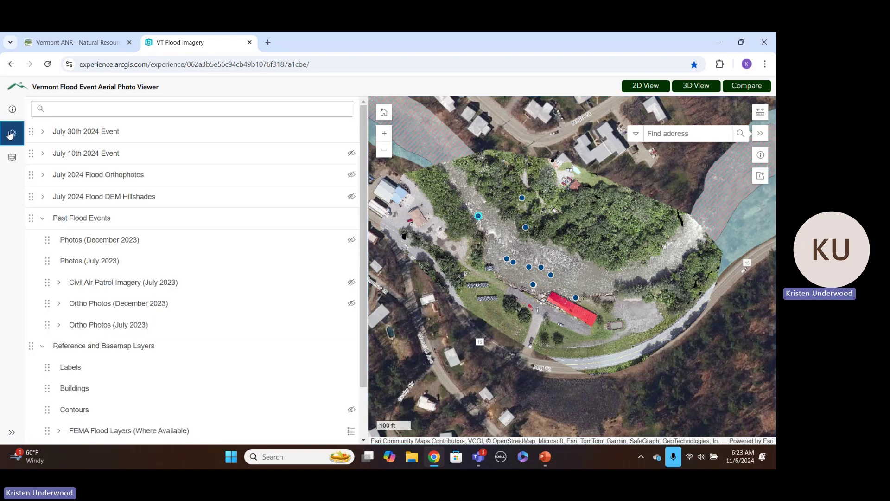
Step: Preview the July 2024 Flood Orthophotos and hide them again, and turn off Ortho Photos (July 2023) and FEMA Flood Layers
click(159, 181)
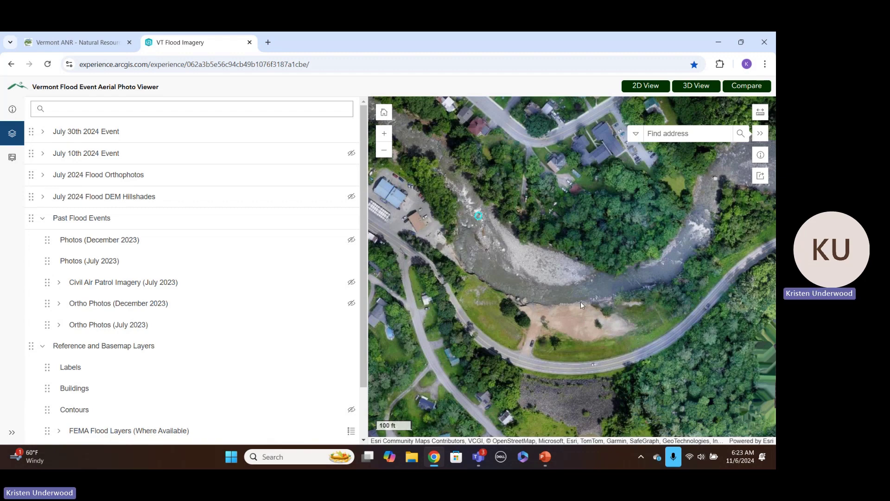
click(234, 179)
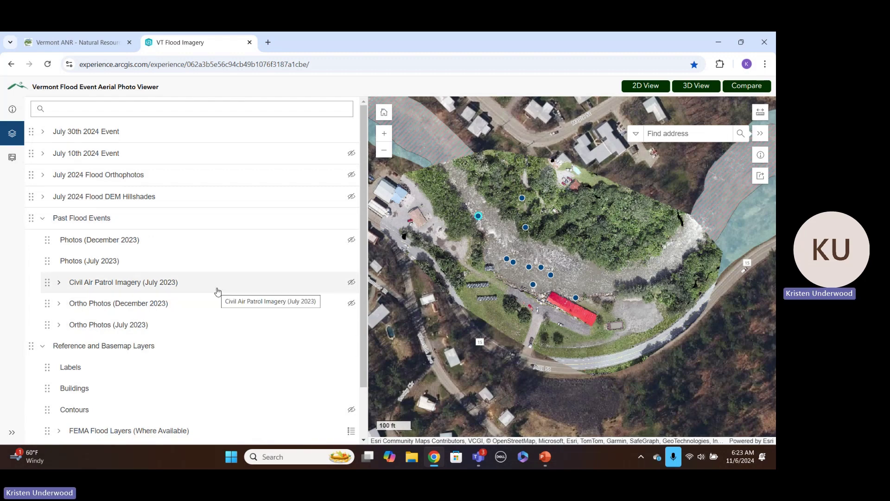
click(208, 326)
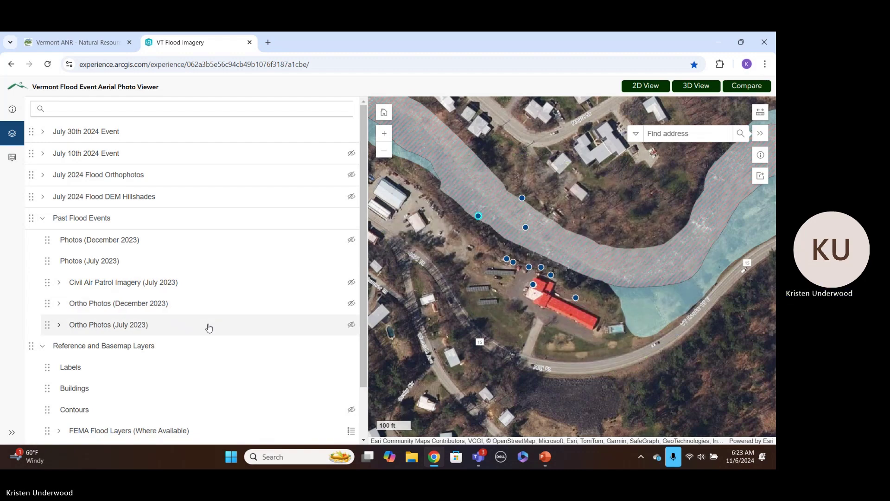
click(181, 432)
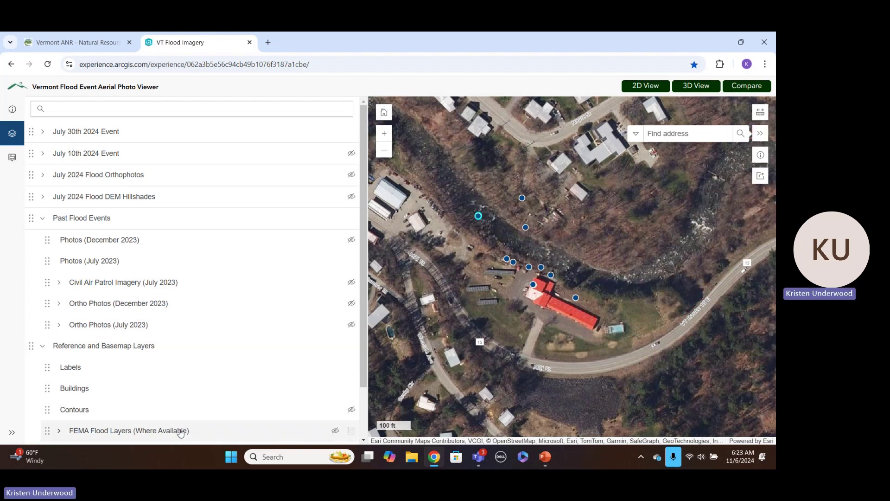
Step: Show Ortho Photos (July 2023) again and overlay the July 2024 Flood Orthophotos on the river bend
click(195, 333)
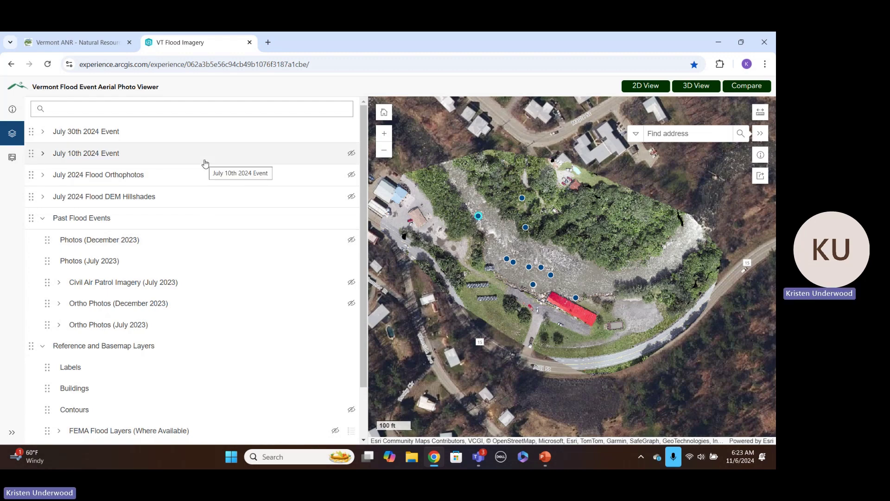
click(205, 179)
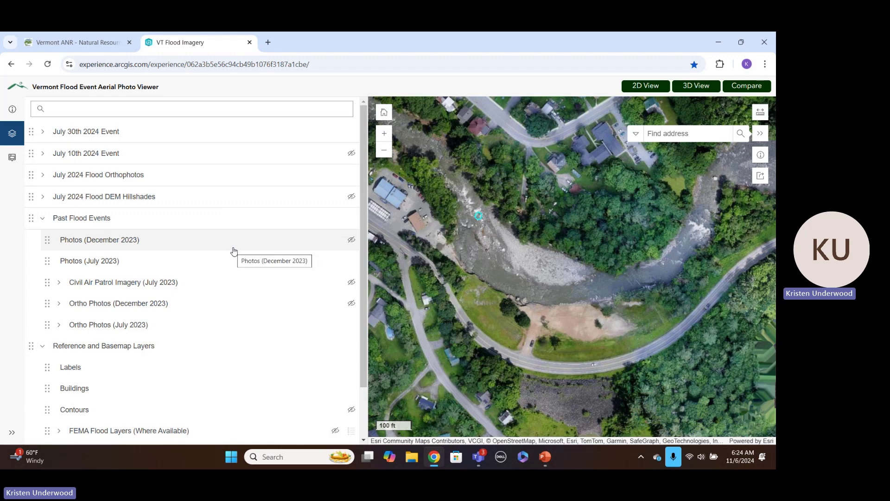
drag(366, 226, 367, 324)
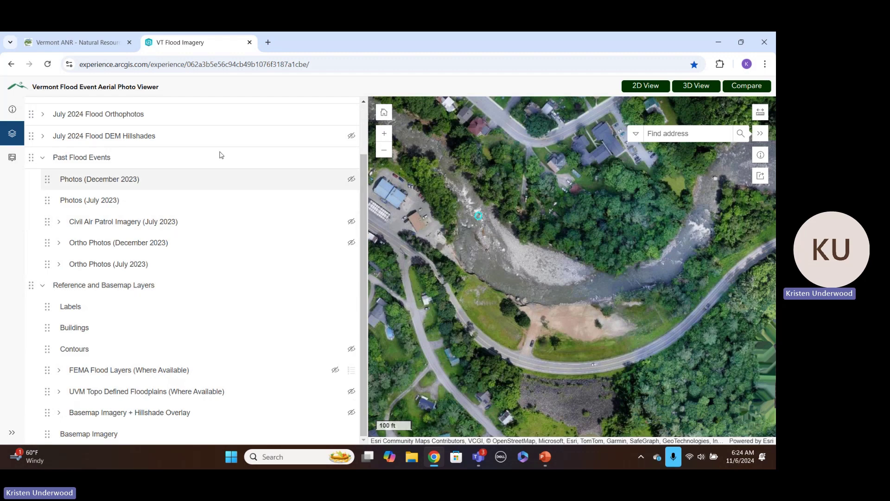
Step: Switch to the Vermont ANR Natural Resources Atlas and zoom the map to the town of Hardwick
click(82, 41)
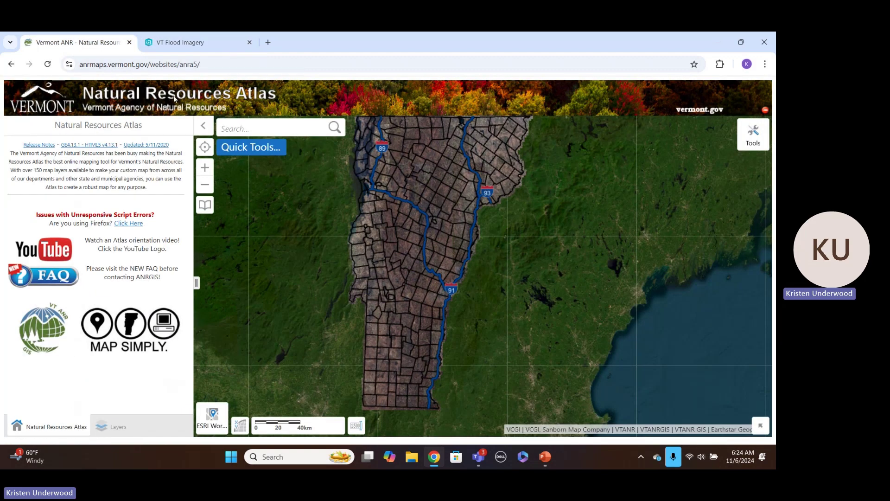
click(246, 148)
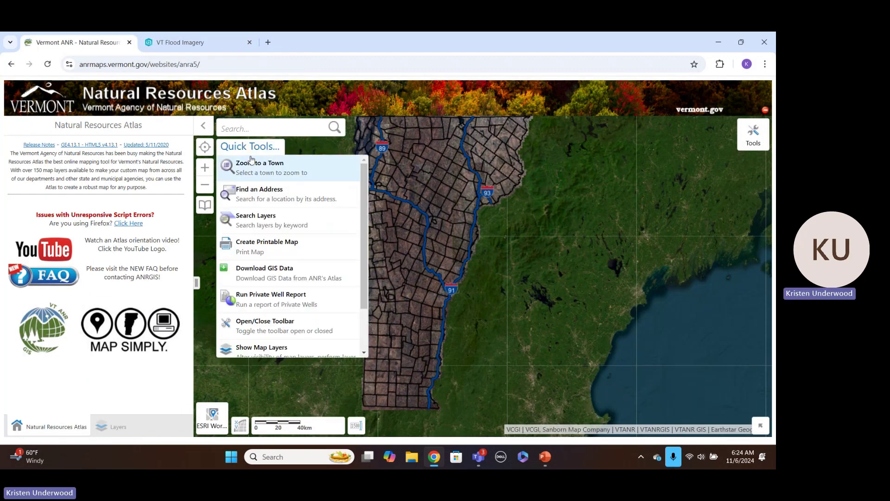
click(253, 163)
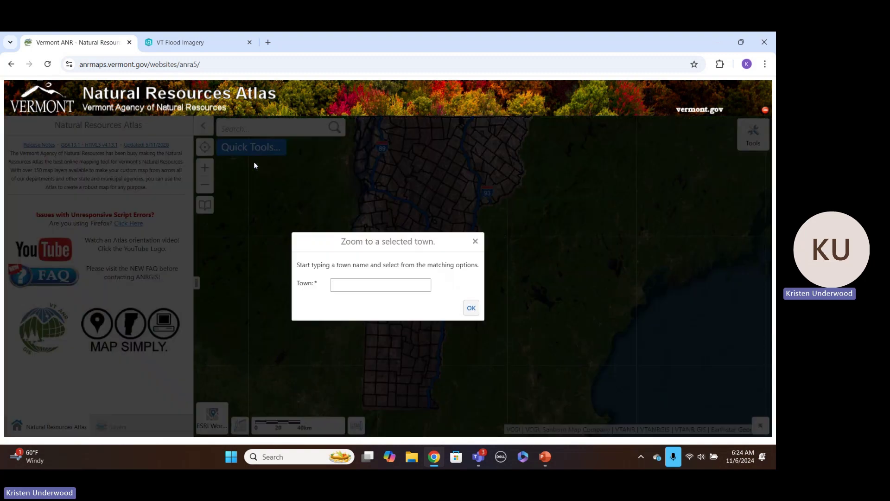
text(Hardwick)
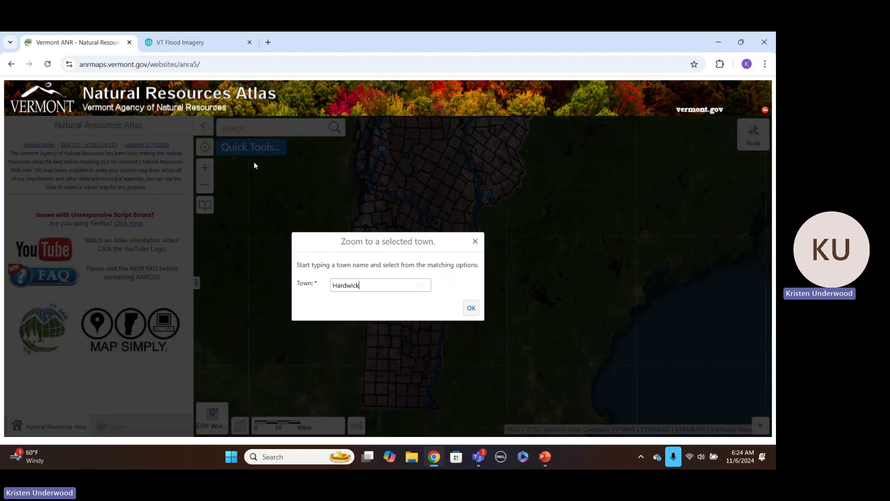
key(Return)
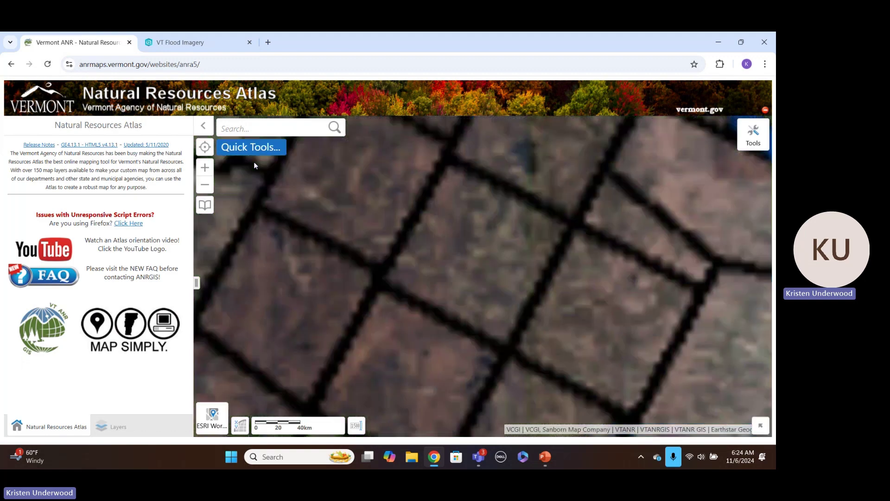
Step: Frame the red-roofed building between the river bend and Route 15, east of Hardwick's village center
click(202, 168)
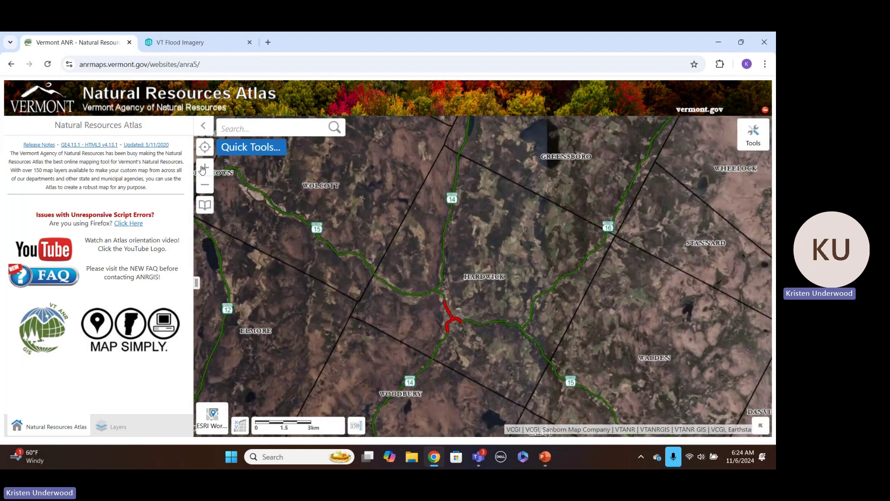
click(202, 168)
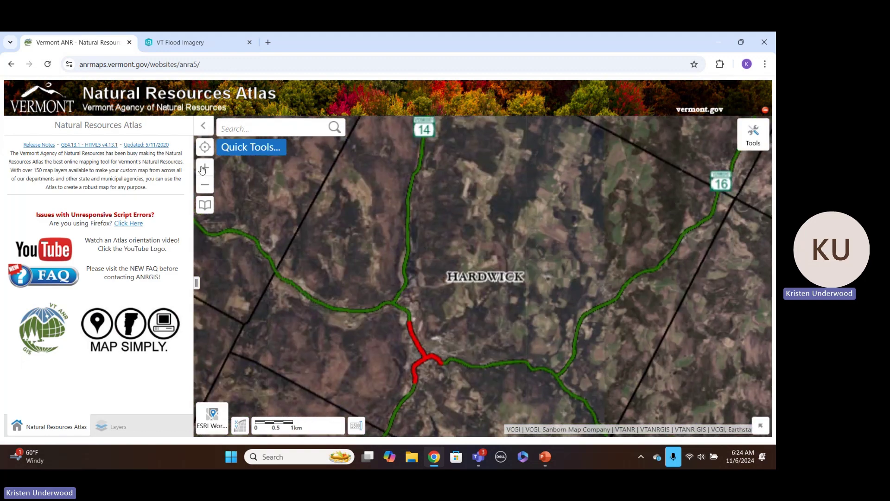
drag(374, 323, 471, 142)
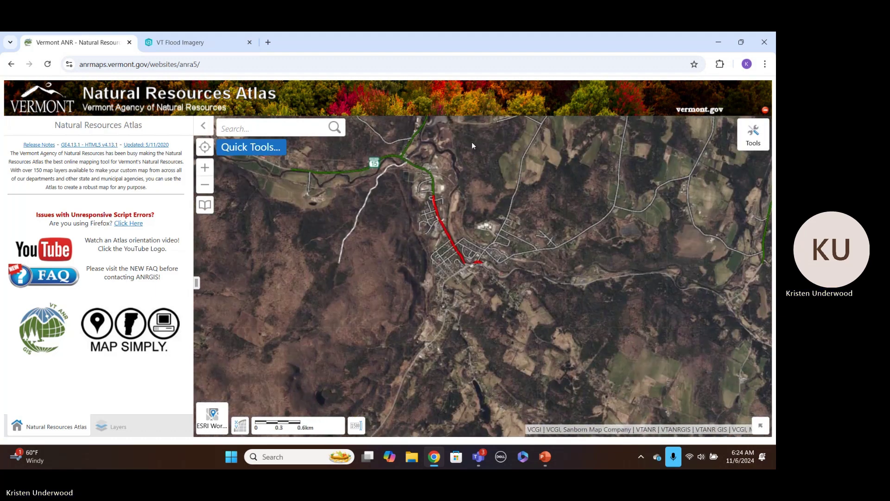
click(205, 168)
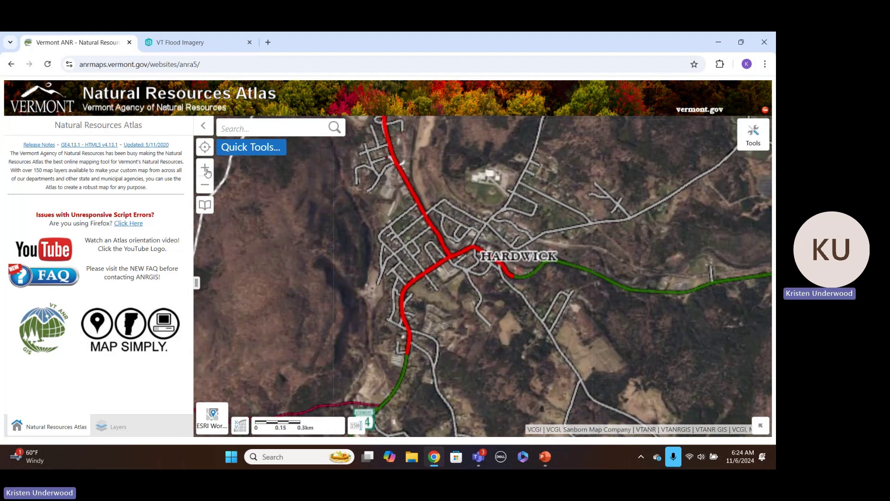
click(205, 168)
click(204, 168)
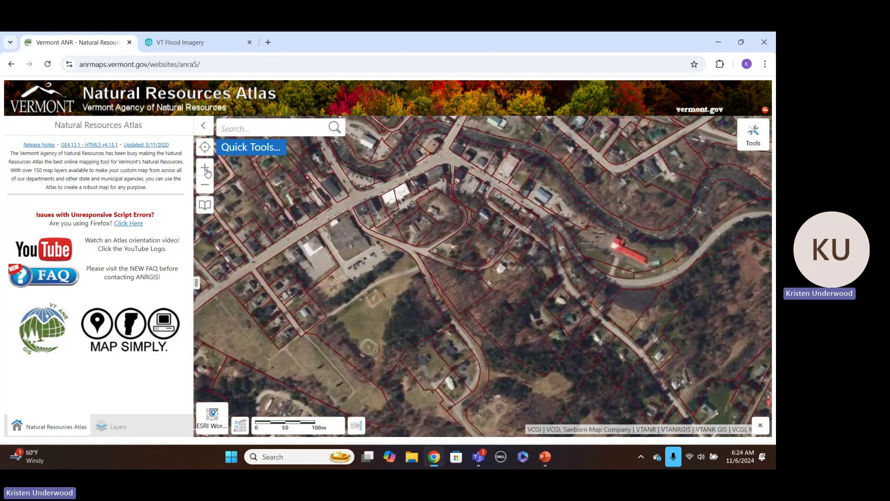
drag(542, 296, 405, 295)
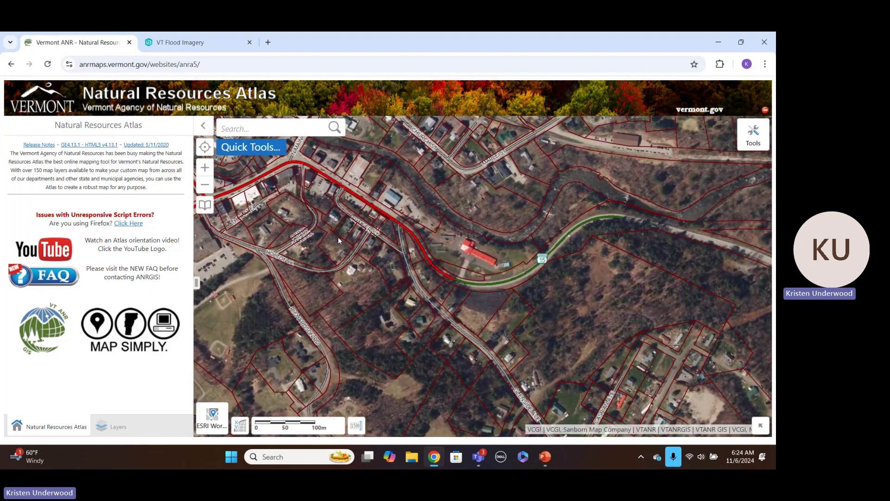
click(205, 169)
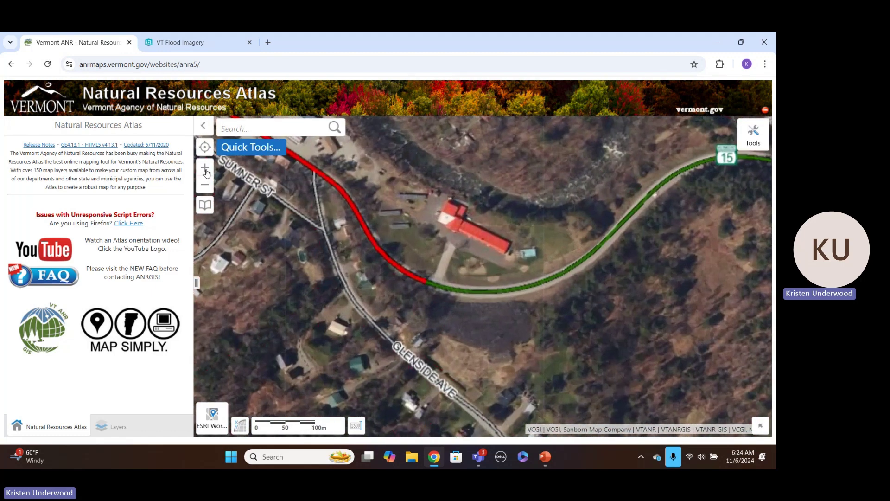
drag(429, 242, 435, 321)
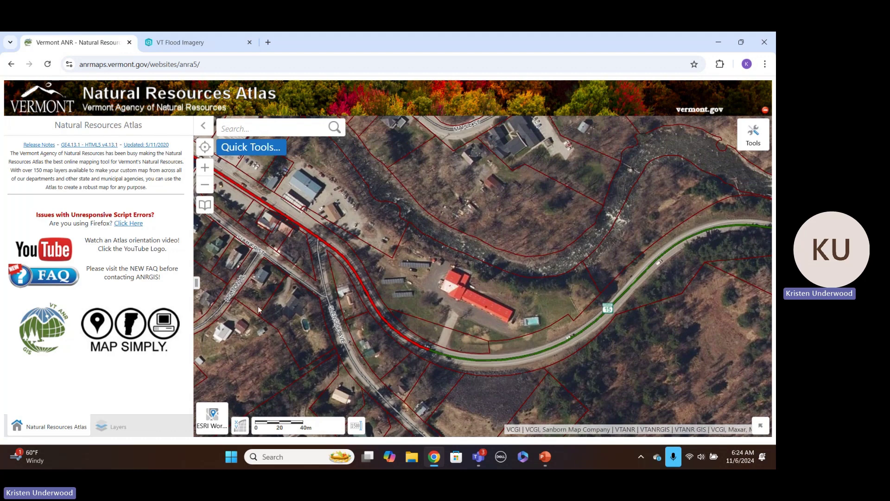
Step: Open the atlas's layer list and change the layer theme to Rivers Program
click(119, 429)
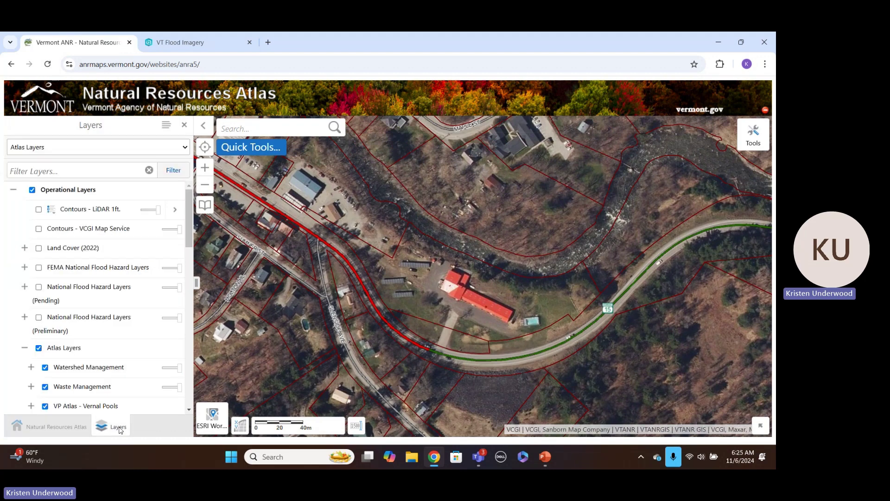
click(124, 148)
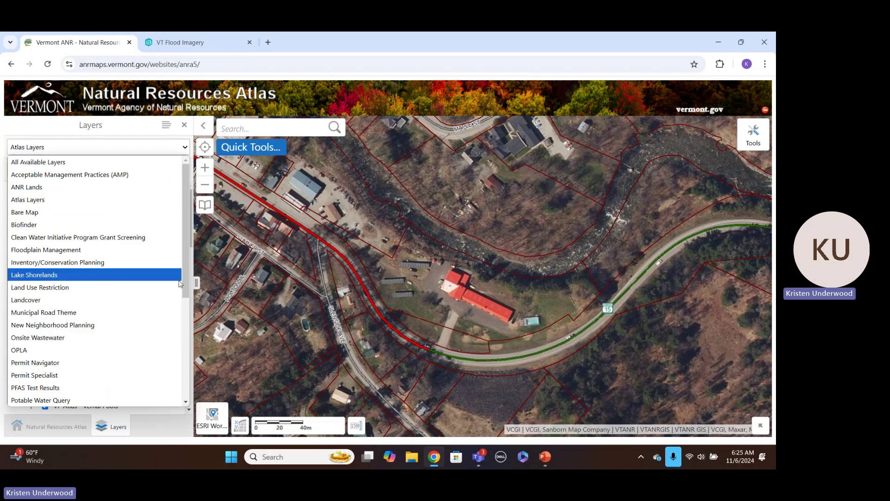
drag(187, 274, 185, 365)
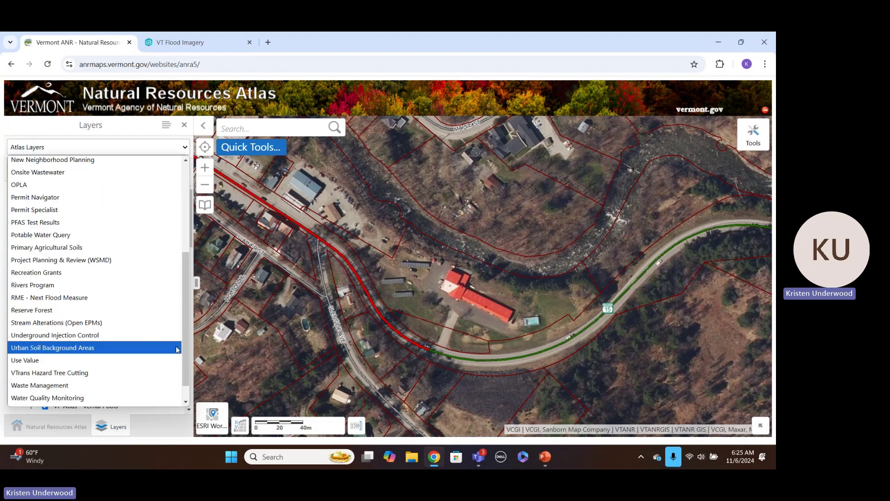
key(Escape)
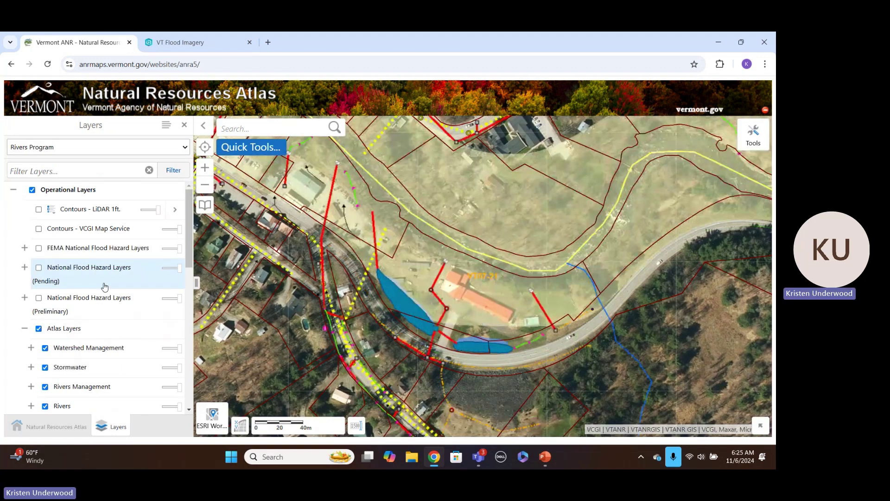
Step: Hide the Stormwater and Parcels layers in the atlas and return to the VT Flood Imagery viewer
drag(190, 248, 190, 291)
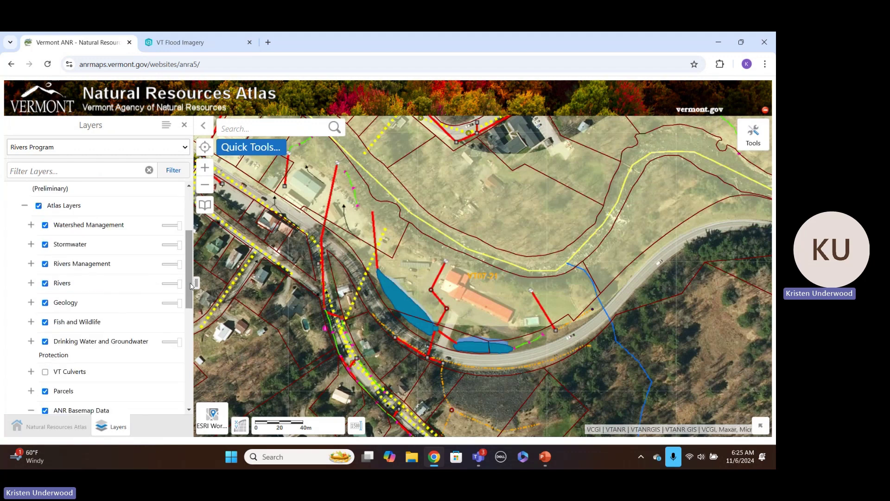
click(46, 244)
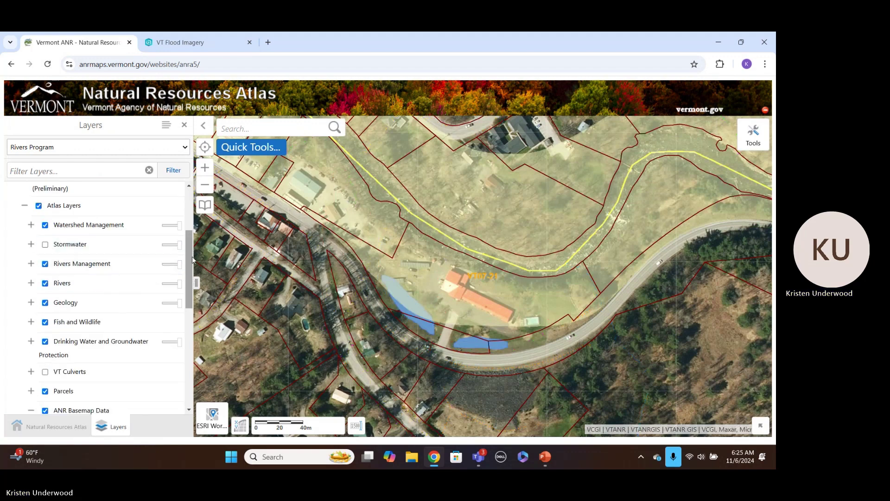
scroll(193, 259, down, 3)
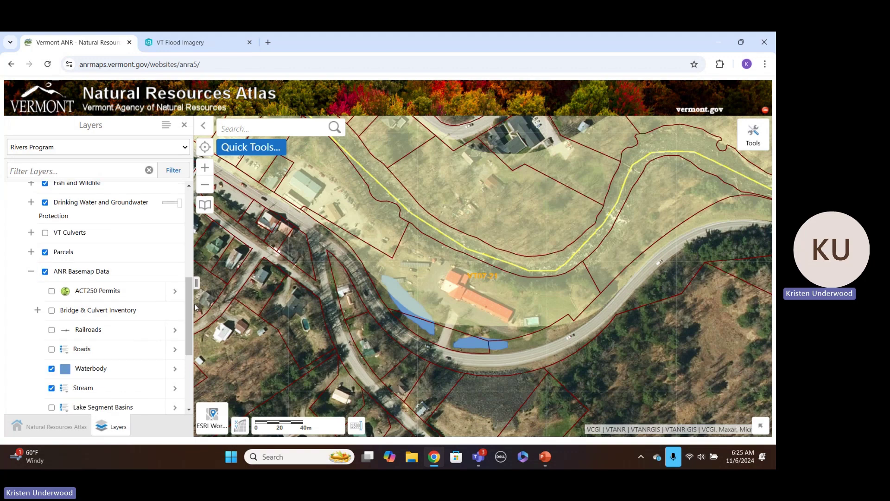
click(45, 252)
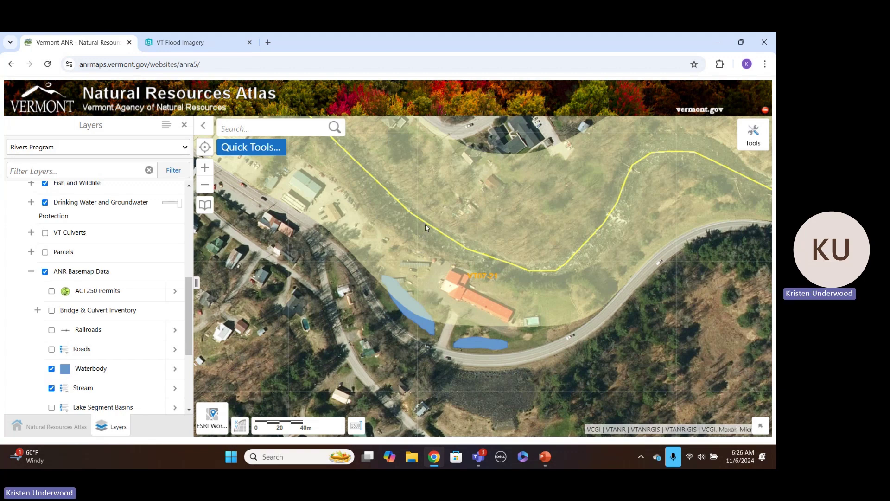
click(215, 45)
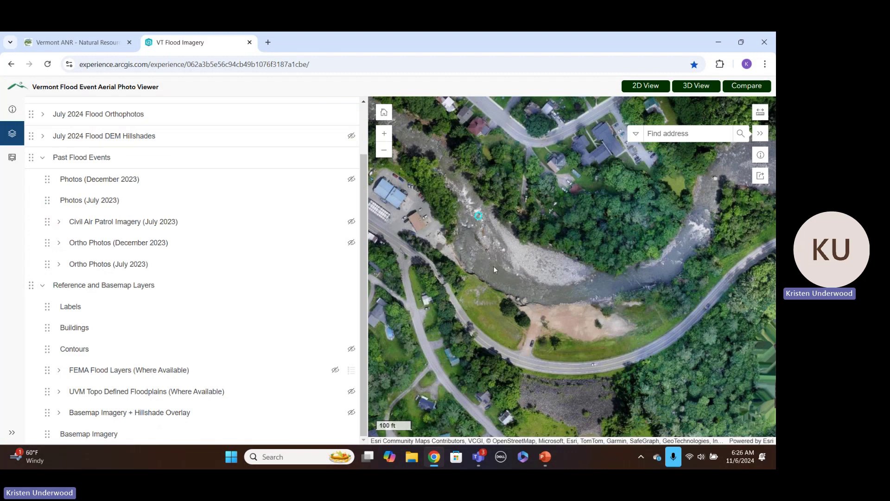